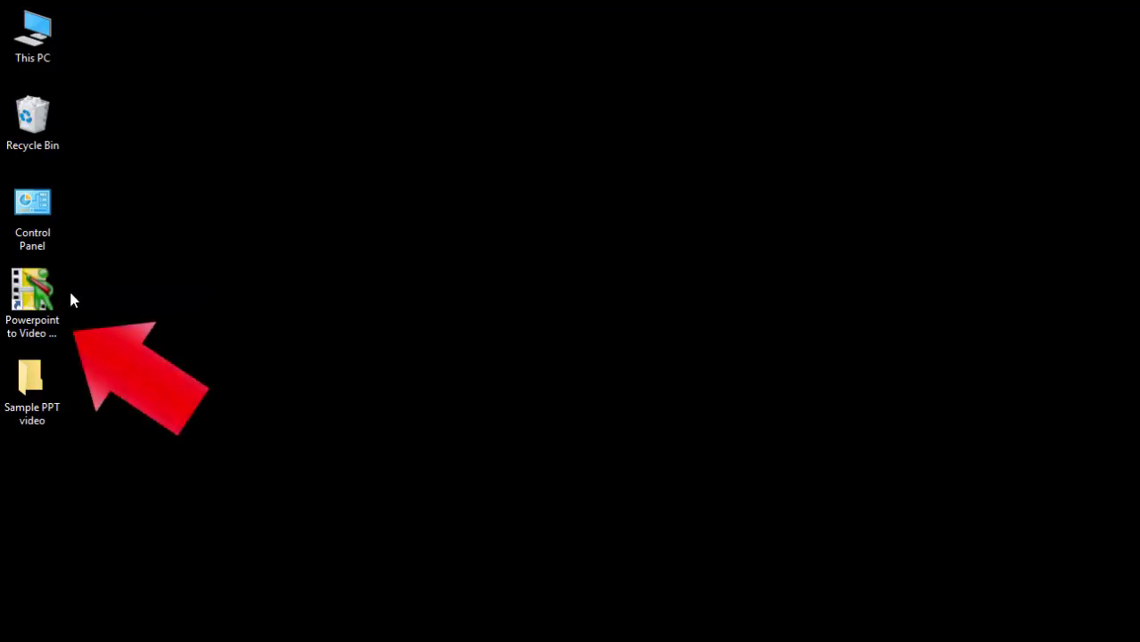
Launch Movavi PowerPoint to Video Converter from its desktop shortcut
{"action": "double_click", "coordinate": [46, 290]}
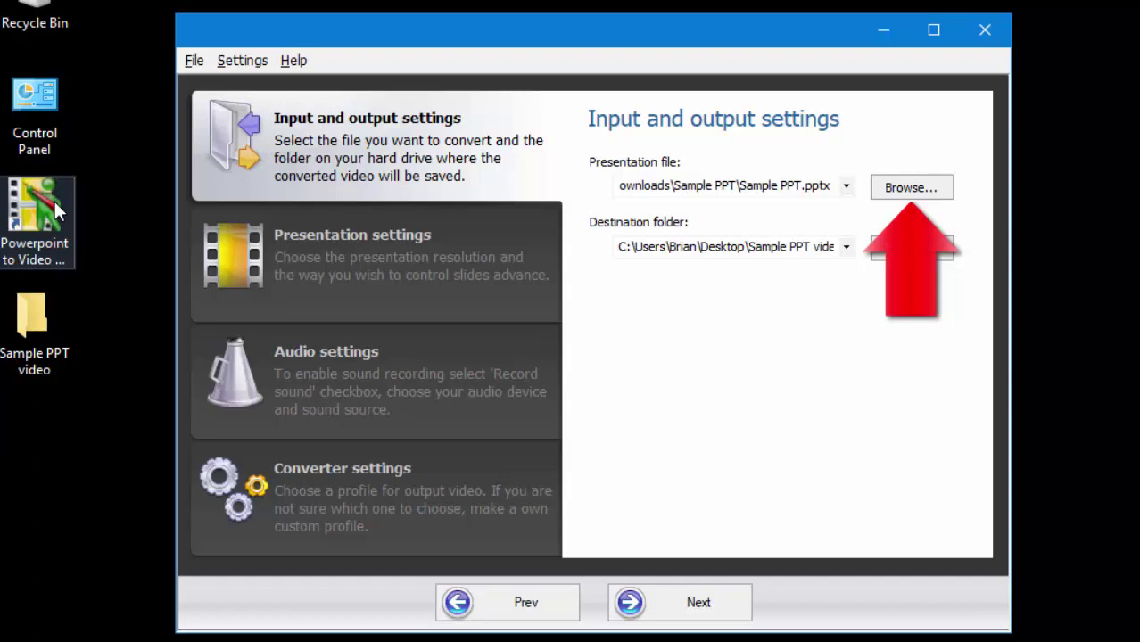
Use Sample PPT.pptx as the presentation file and the desktop's Sample PPT video folder as destination
{"action": "left_click", "coordinate": [907, 196]}
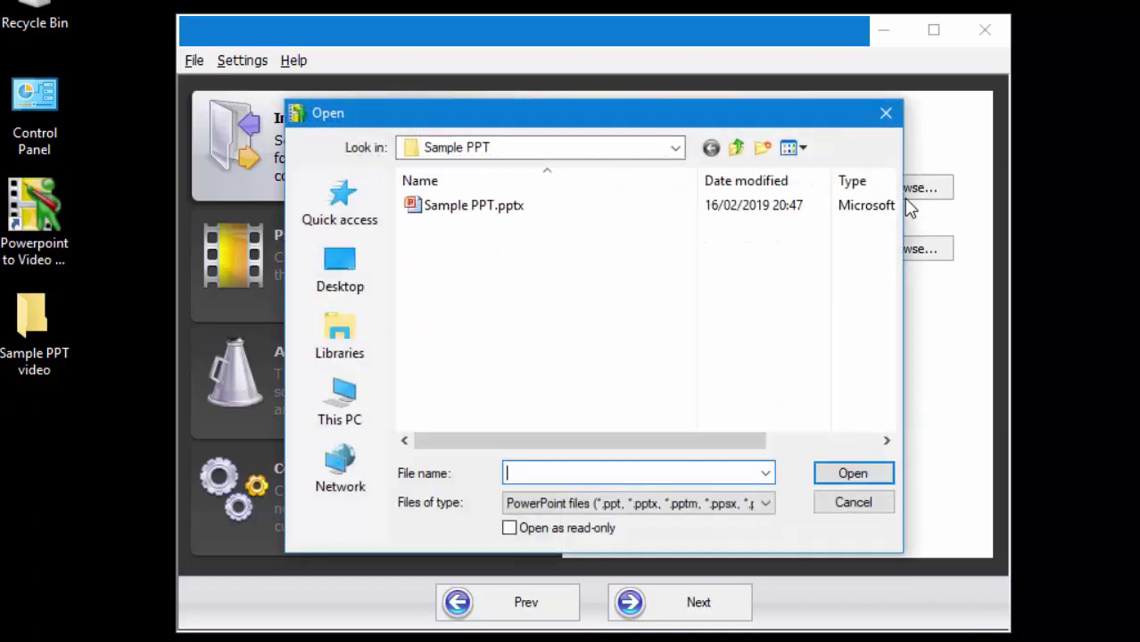
{"action": "double_click", "coordinate": [501, 219]}
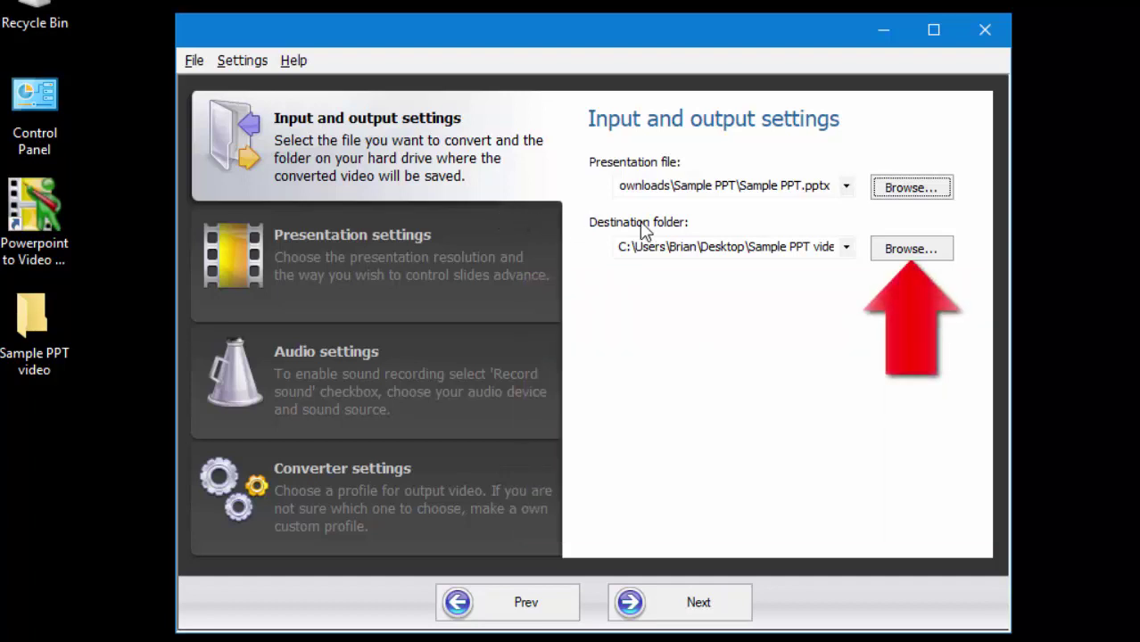
{"action": "left_click", "coordinate": [914, 258]}
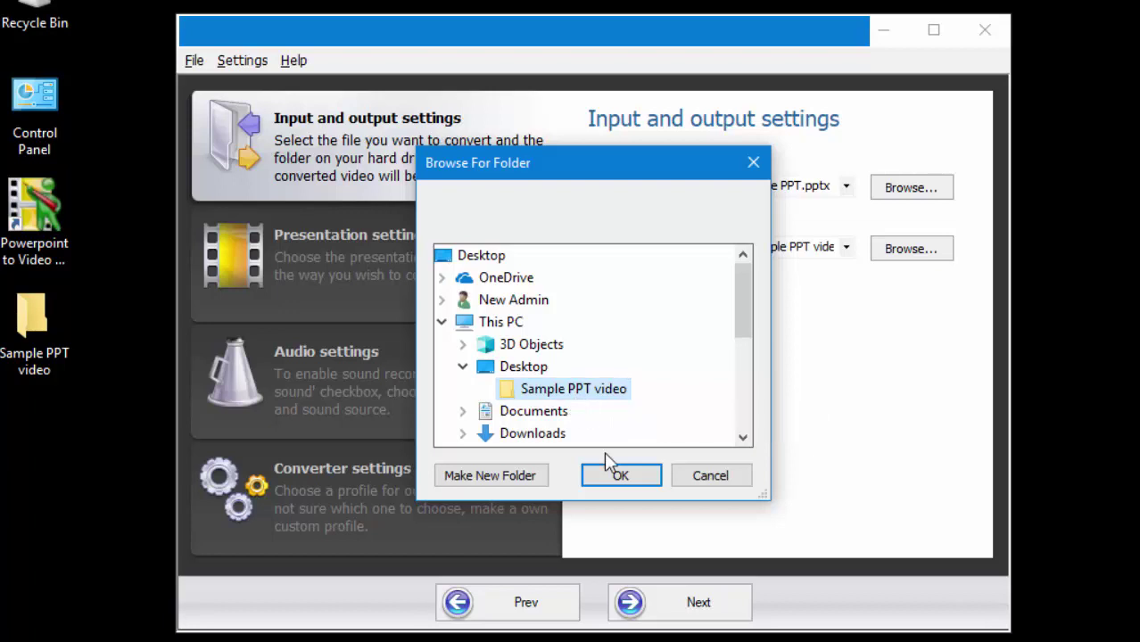
{"action": "left_click", "coordinate": [617, 475]}
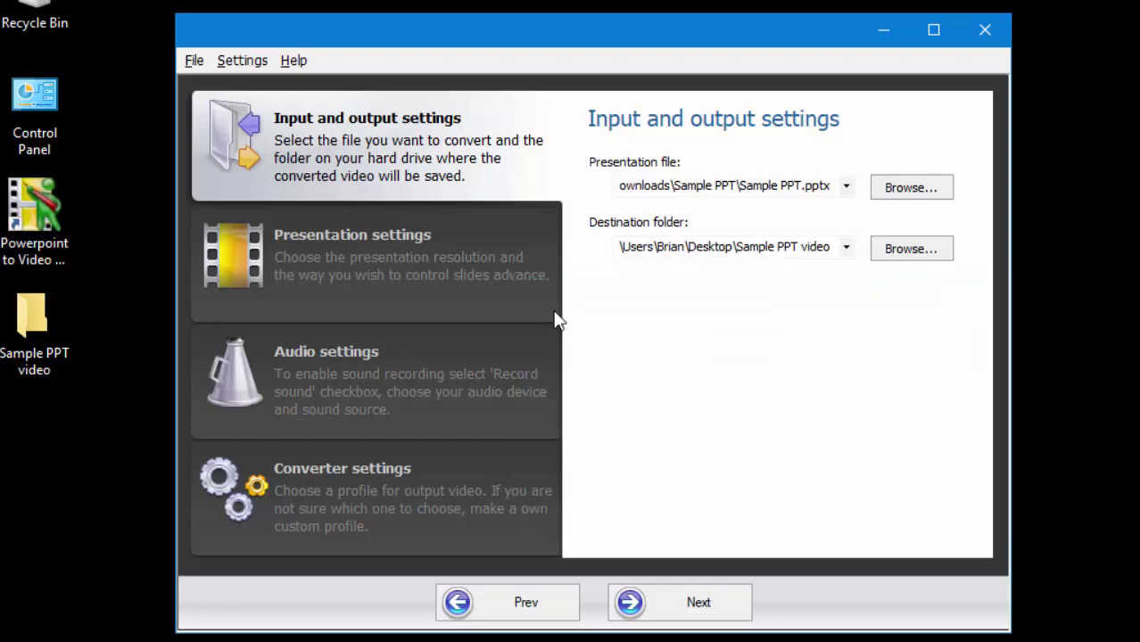
Keep the presentation resolution at 720x480 DVD NTSC with slides advanced manually
{"action": "left_click", "coordinate": [378, 267]}
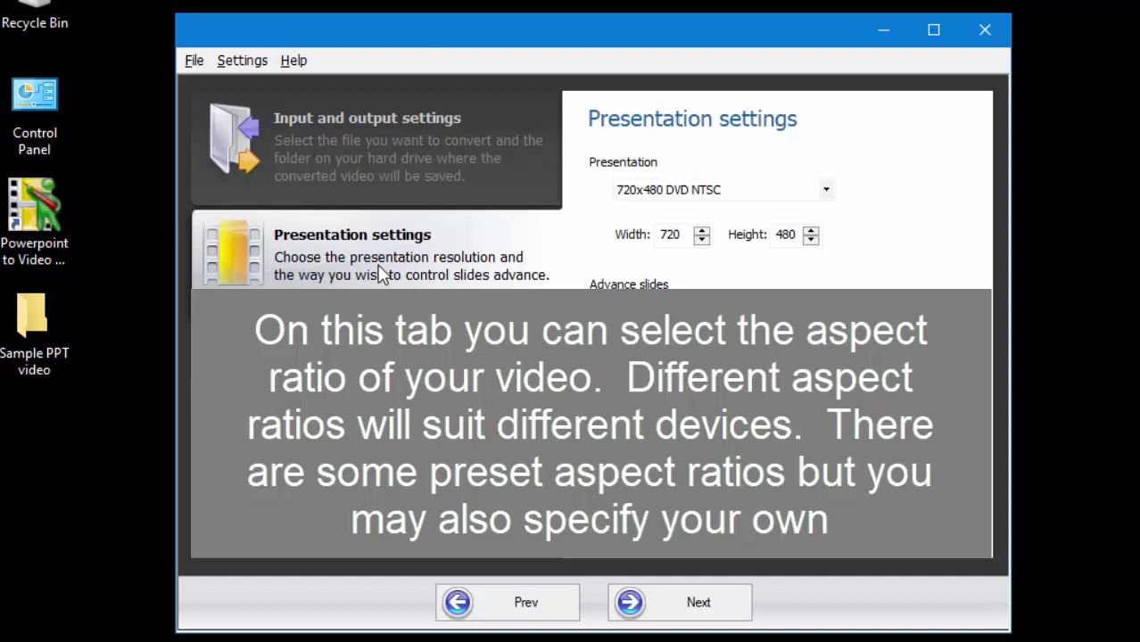
{"action": "left_click", "coordinate": [833, 193]}
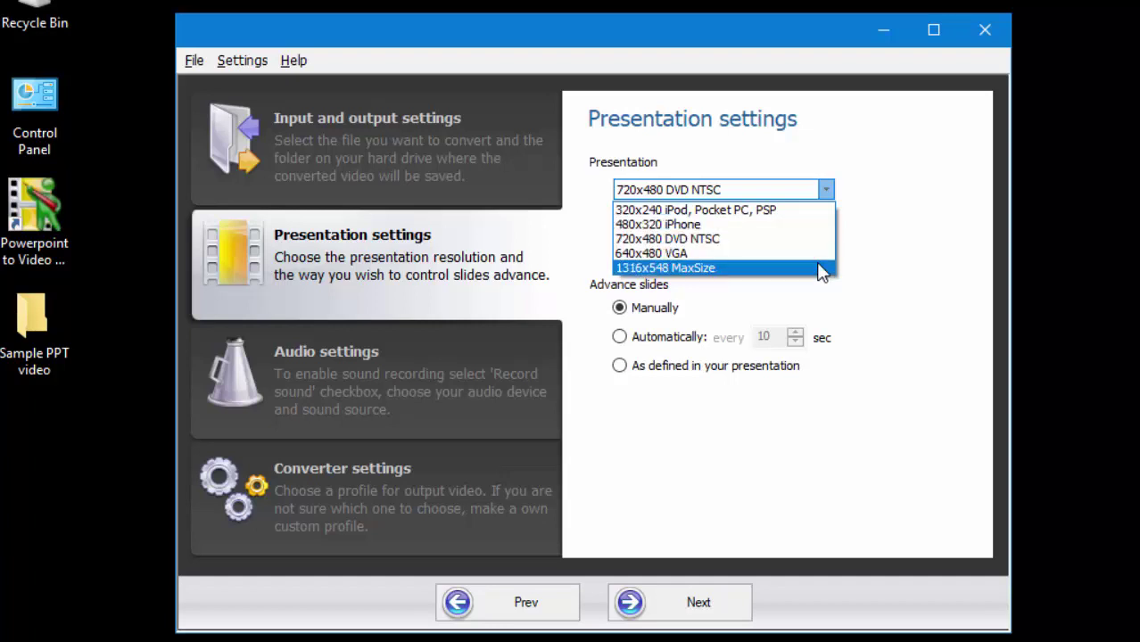
{"action": "left_click", "coordinate": [850, 300]}
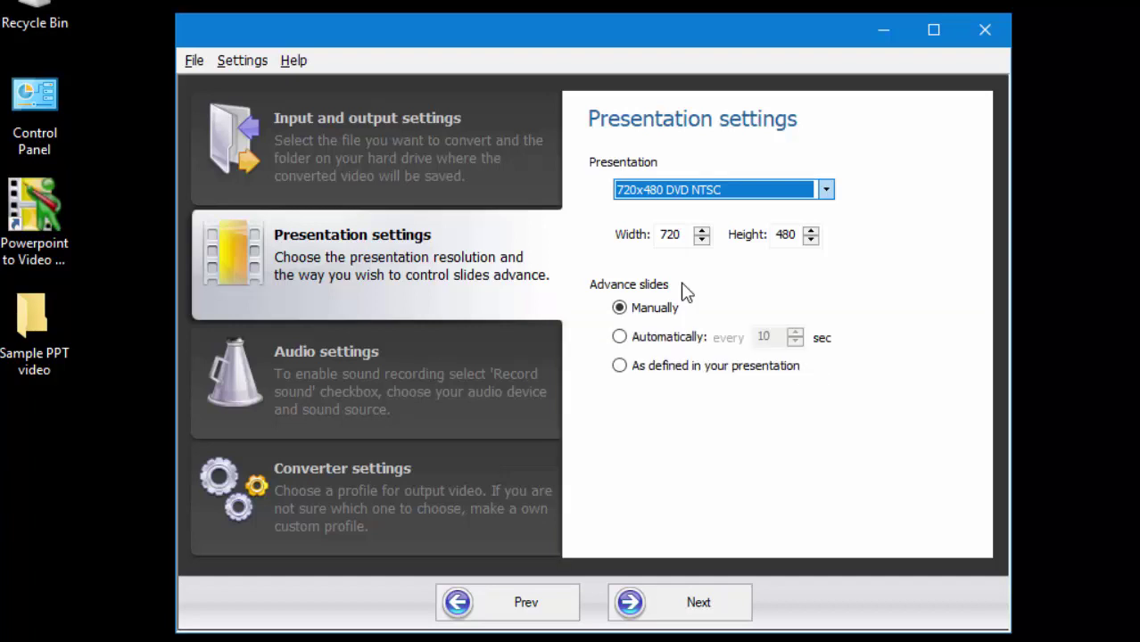
{"action": "left_click", "coordinate": [391, 387]}
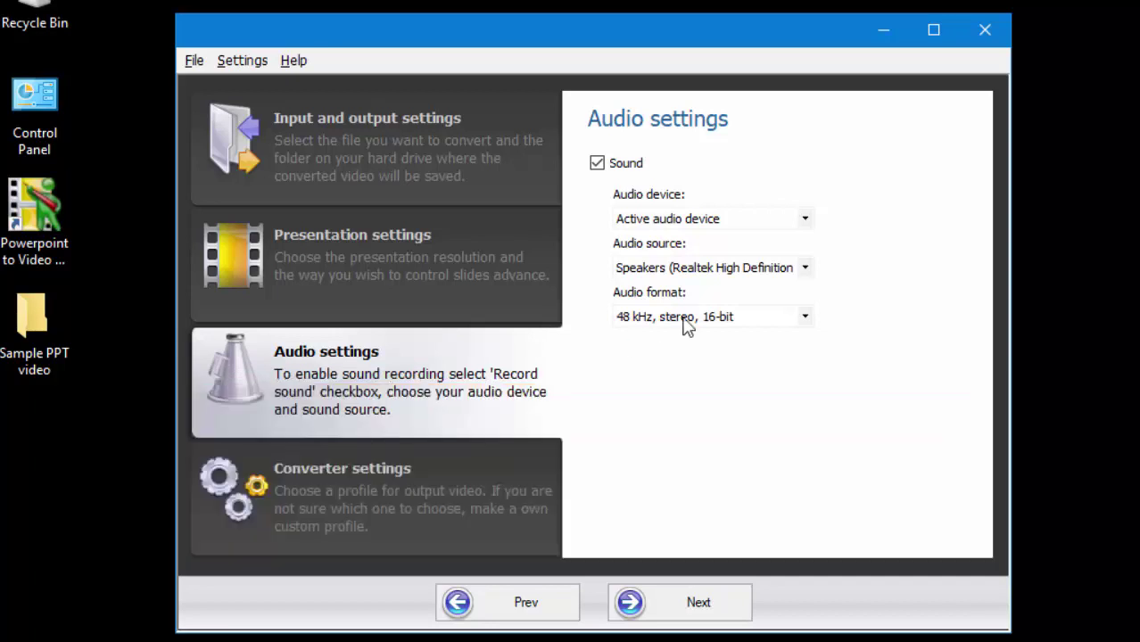
Keep the current audio device, speakers as source, and 48 kHz stereo 16-bit format
{"action": "left_click", "coordinate": [809, 223]}
{"action": "left_click", "coordinate": [815, 231]}
{"action": "left_click", "coordinate": [807, 269]}
{"action": "left_click", "coordinate": [807, 272]}
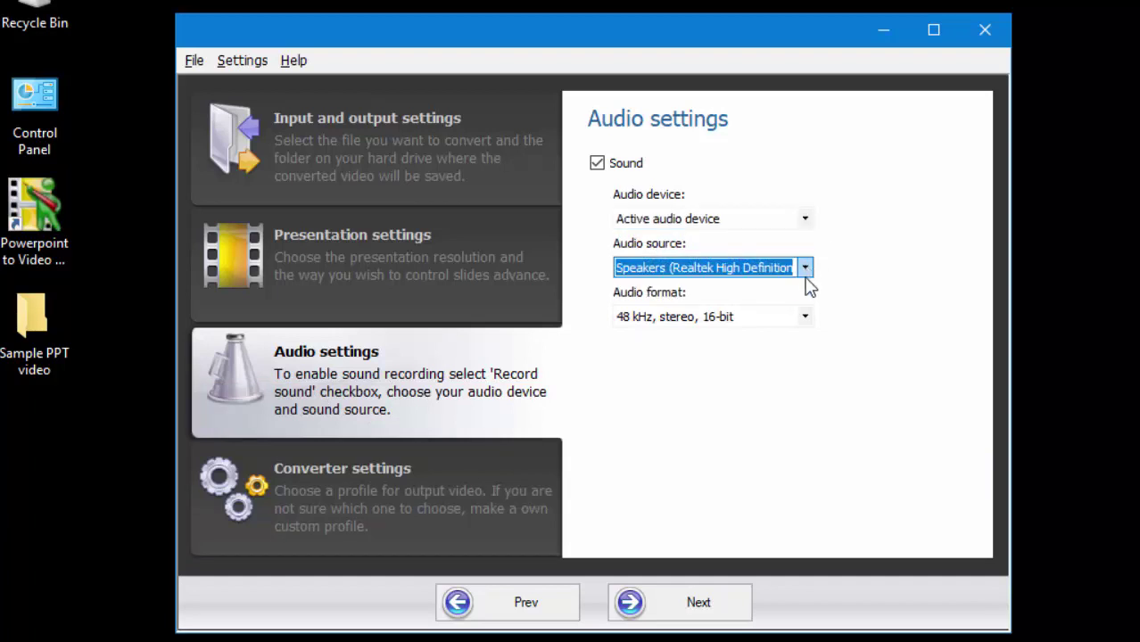
{"action": "left_click", "coordinate": [805, 316]}
{"action": "left_click", "coordinate": [805, 317]}
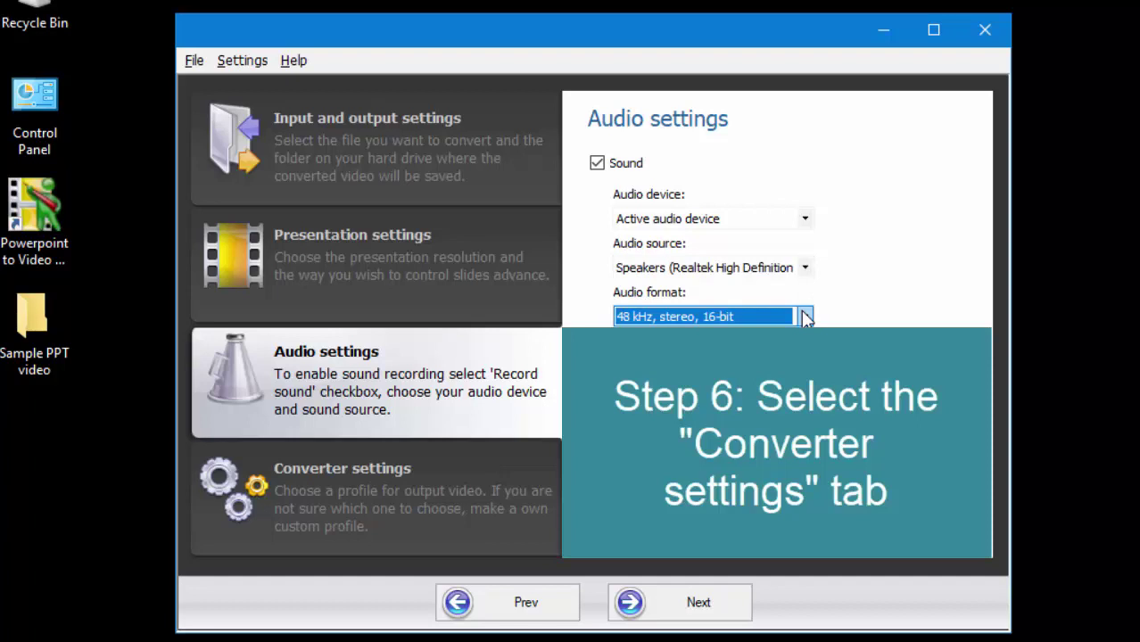
{"action": "left_click", "coordinate": [463, 474]}
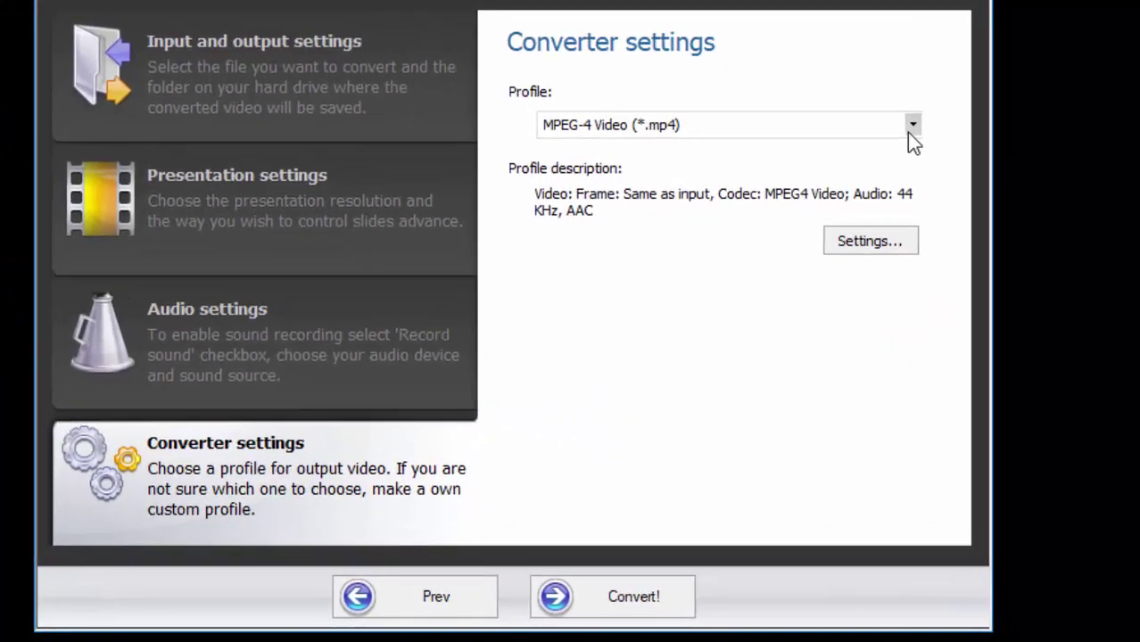
{"action": "left_click", "coordinate": [940, 190]}
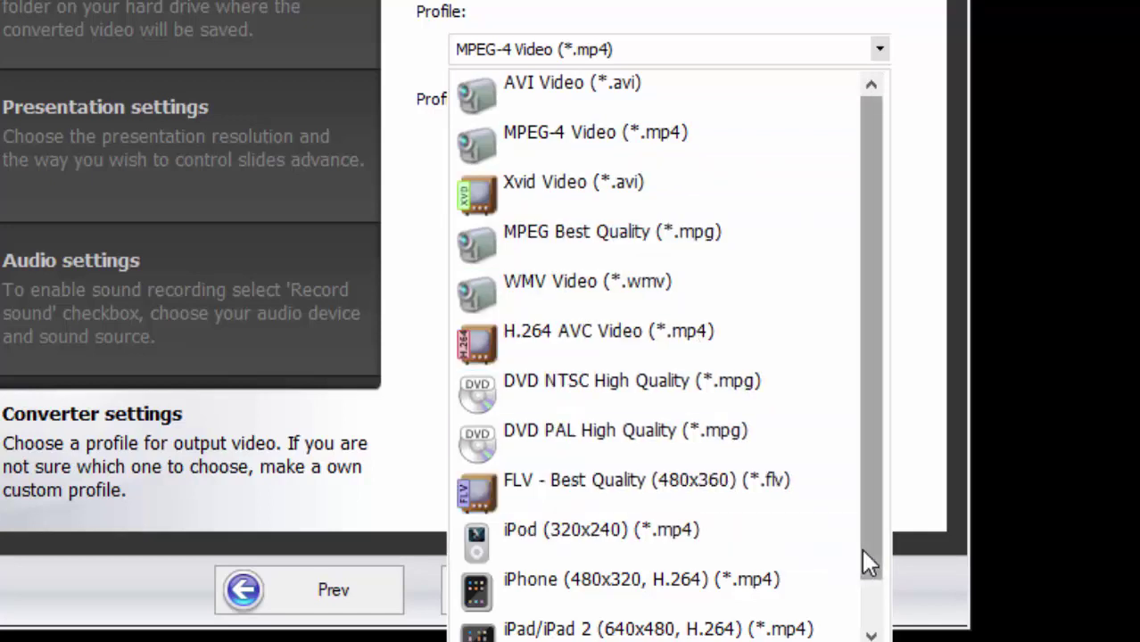
{"action": "left_click_drag", "start_coordinate": [863, 555], "coordinate": [869, 624]}
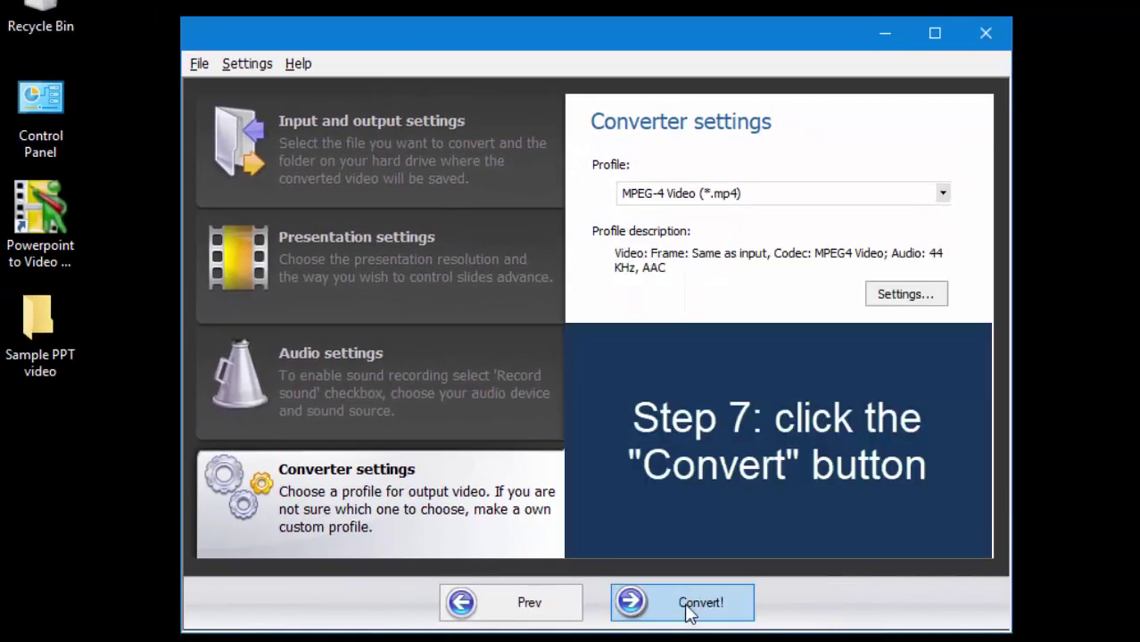
Record the presentation to video, advancing through two slides, then stop and finish the conversion
{"action": "left_click", "coordinate": [686, 604]}
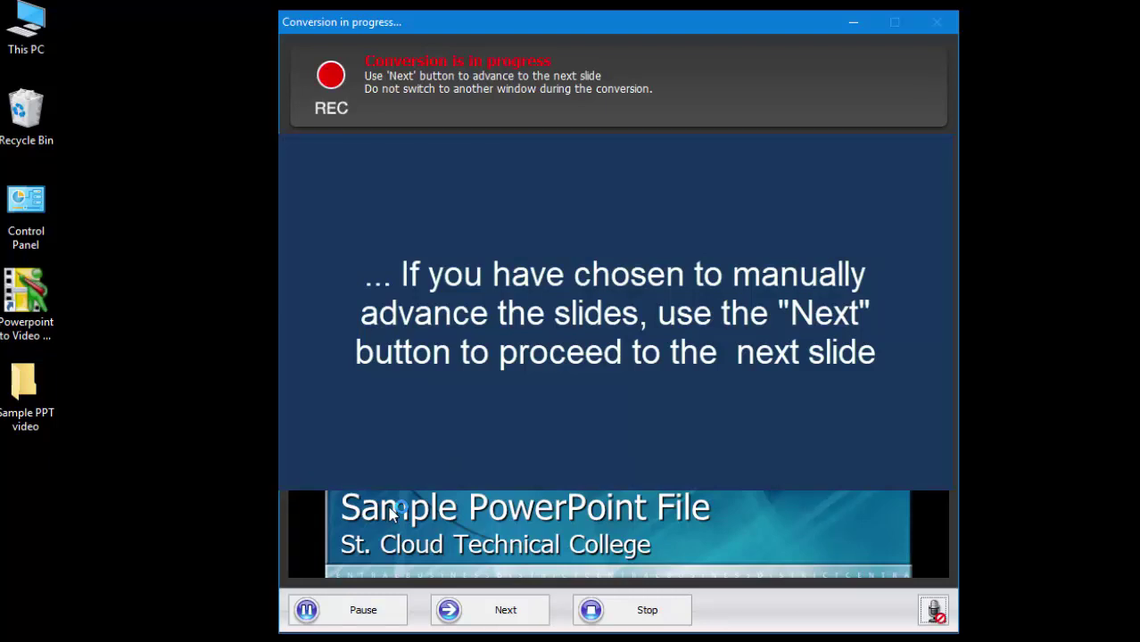
{"action": "left_click", "coordinate": [489, 612]}
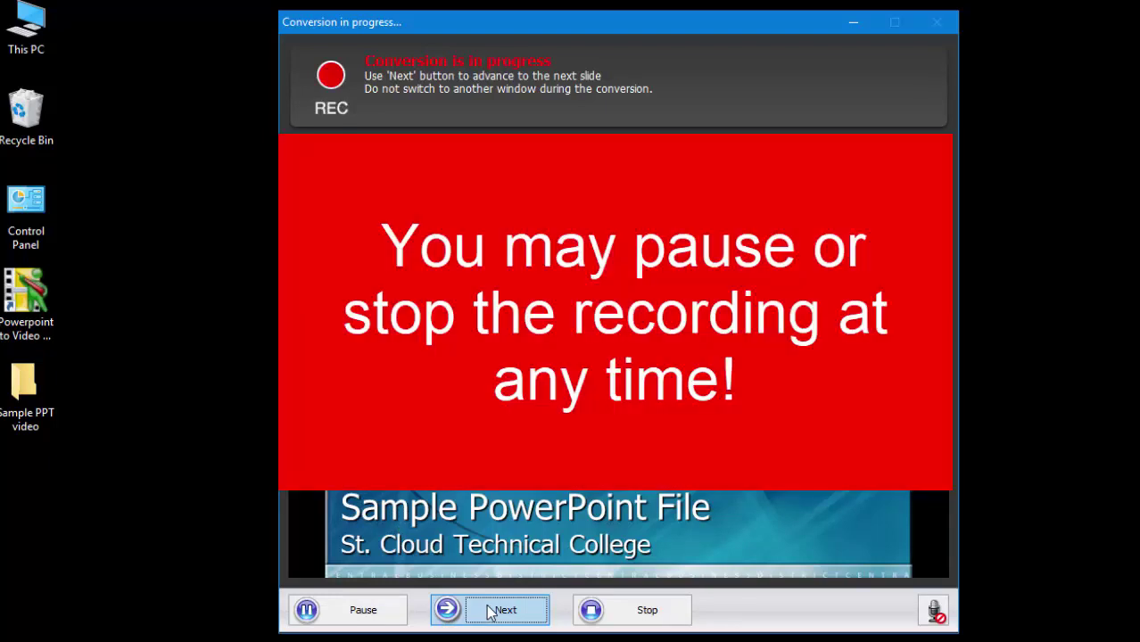
{"action": "left_click", "coordinate": [488, 612]}
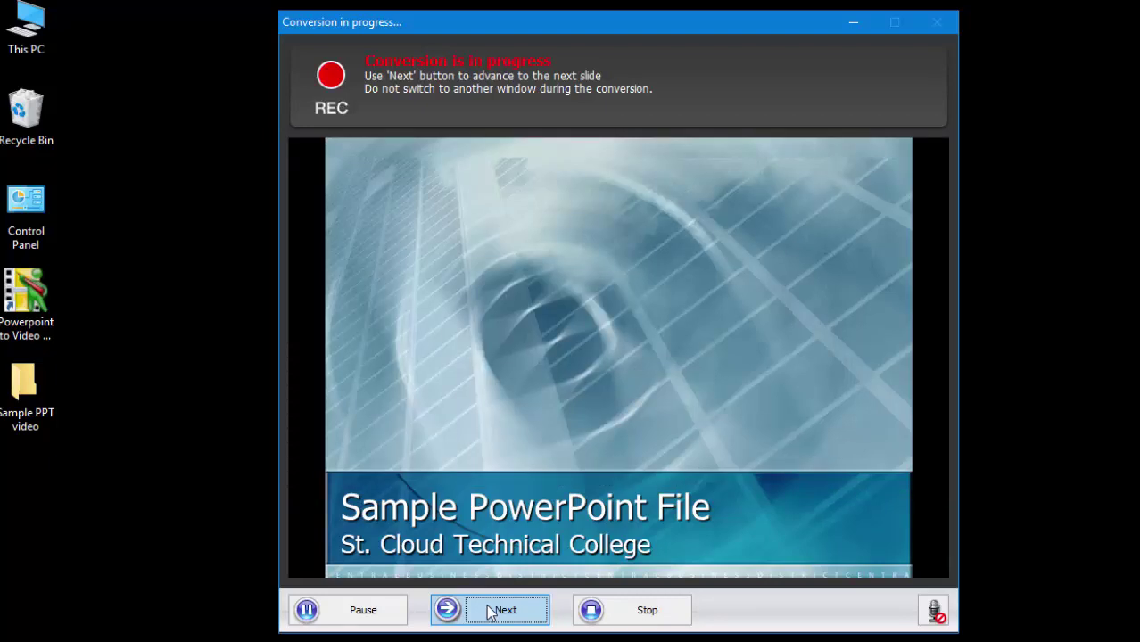
{"action": "left_click", "coordinate": [637, 615]}
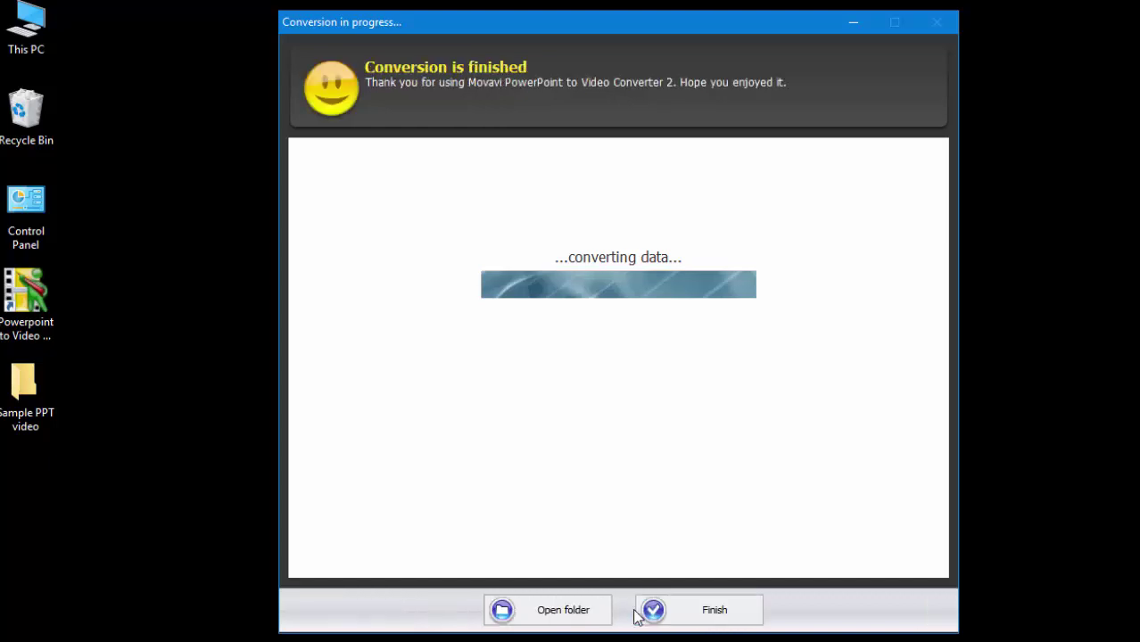
{"action": "left_click", "coordinate": [646, 611]}
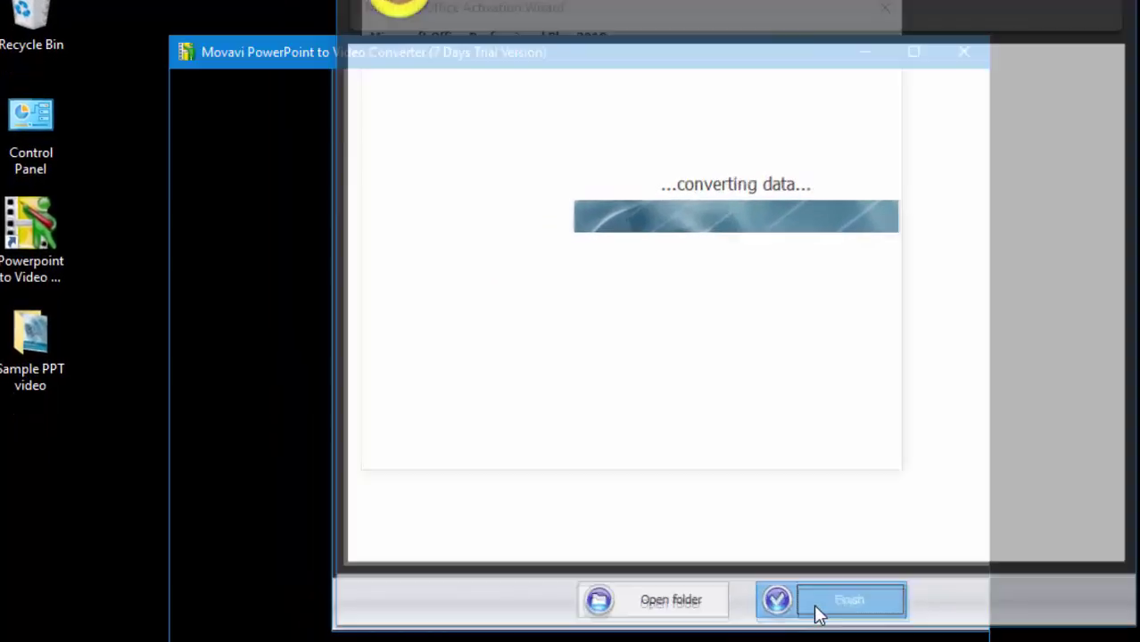
Open the Sample PPT video folder to check the 9.12 MB, 25-second Sample PPT.mp4
{"action": "double_click", "coordinate": [34, 319]}
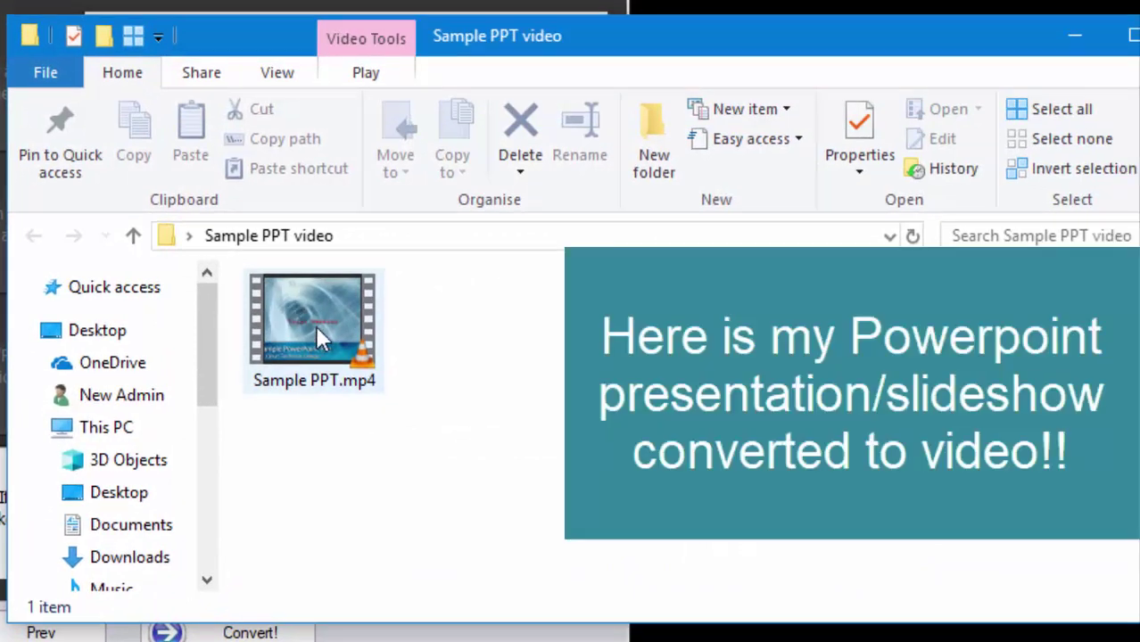
{"action": "mouse_move", "coordinate": [319, 330]}
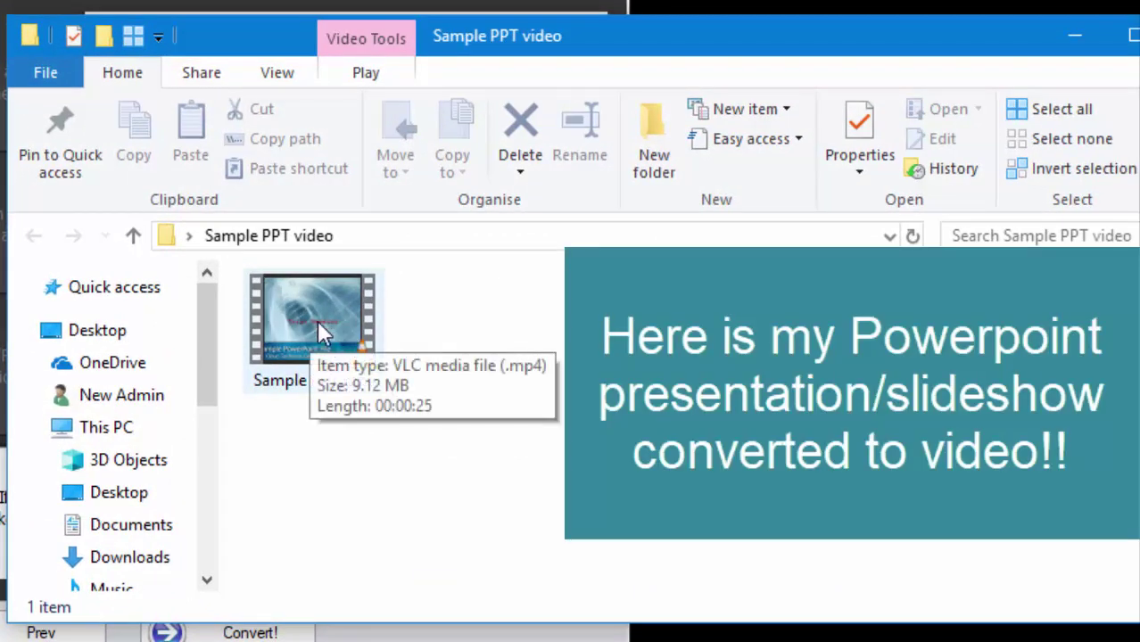